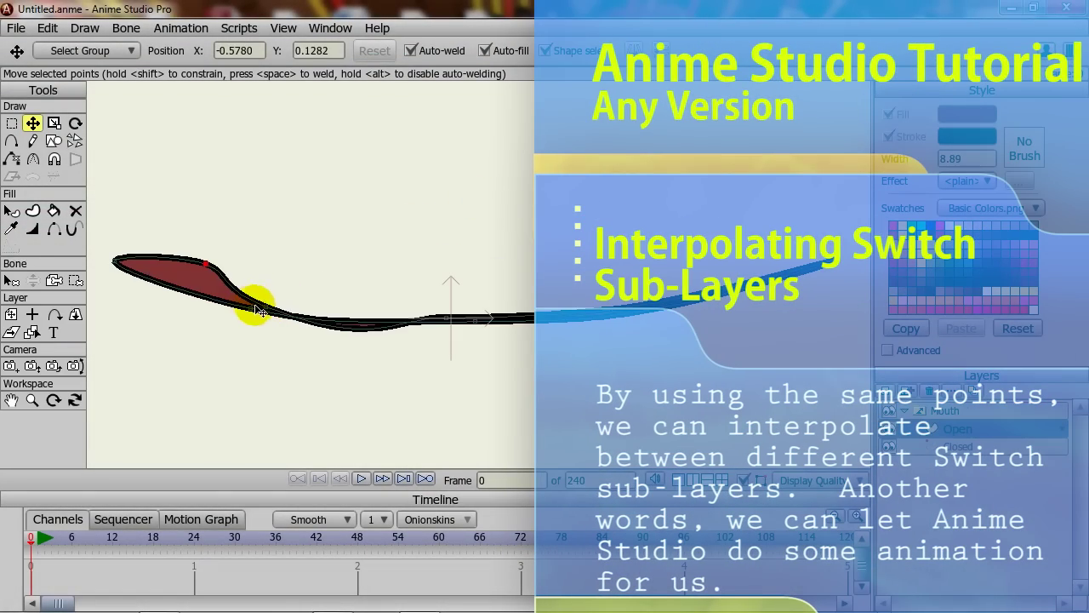
# Close the mouth outline into a thin line, then pull it open into a dark-red filled almond shape.
pyautogui.moveTo(258, 308); pyautogui.dragTo(272, 260)
pyautogui.moveTo(445, 317); pyautogui.dragTo(455, 289)
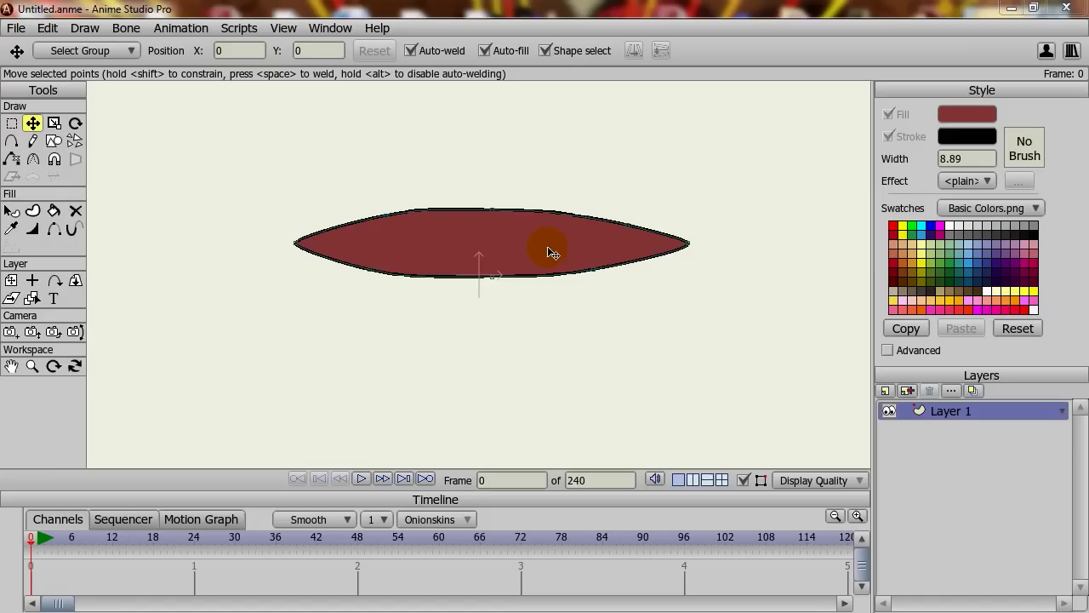
# Zoom in and drag the mouth's top-edge points down, narrowing it to a thin wavy sliver.
pyautogui.scroll(4, 243, 176)
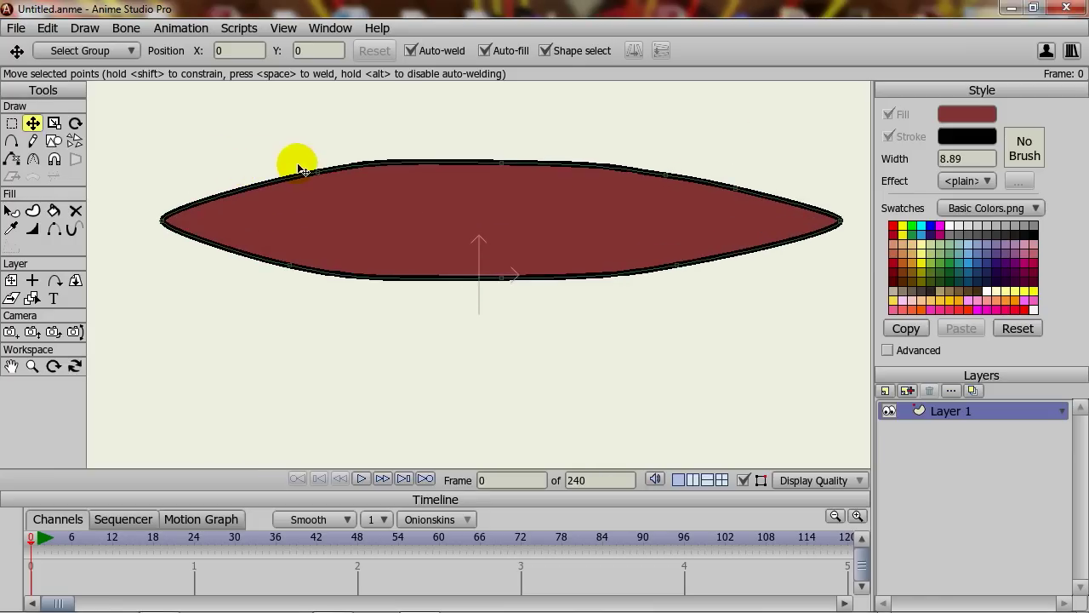
pyautogui.moveTo(345, 142); pyautogui.dragTo(319, 182)
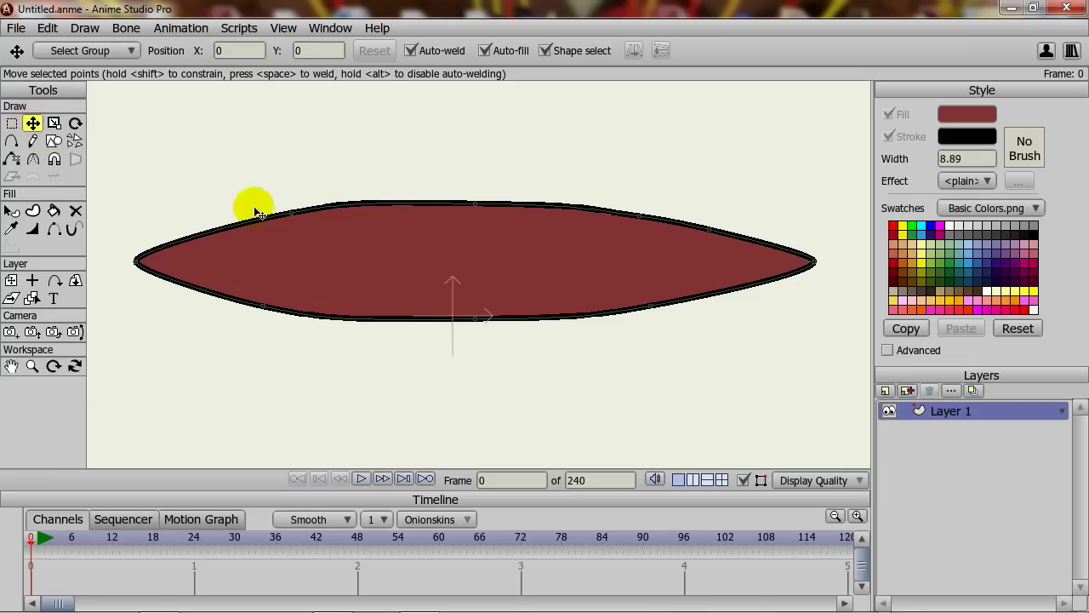
pyautogui.moveTo(292, 213); pyautogui.dragTo(221, 283)
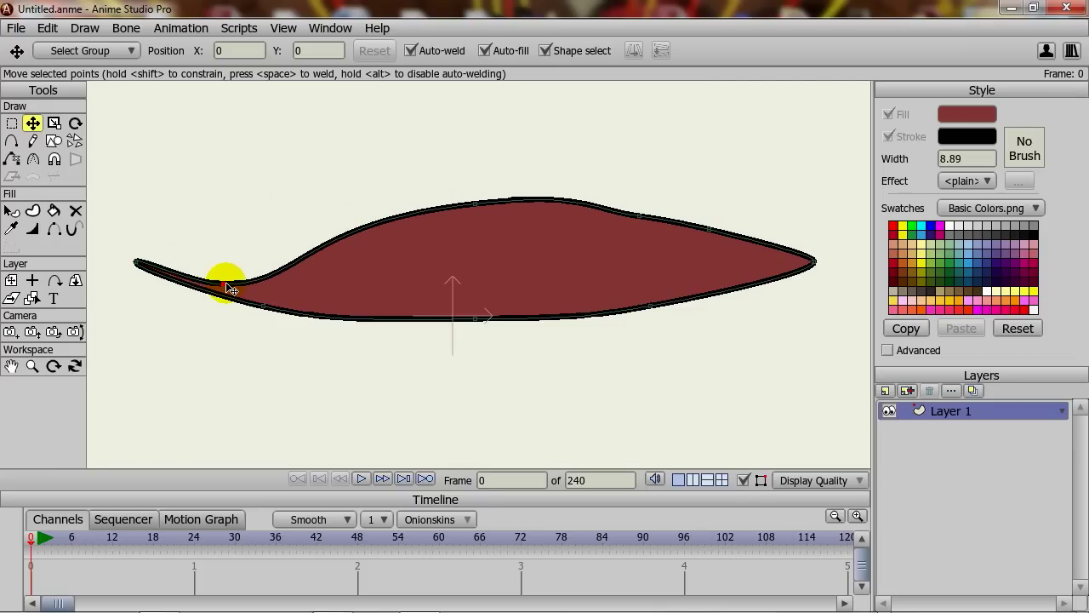
pyautogui.moveTo(474, 203); pyautogui.dragTo(278, 301)
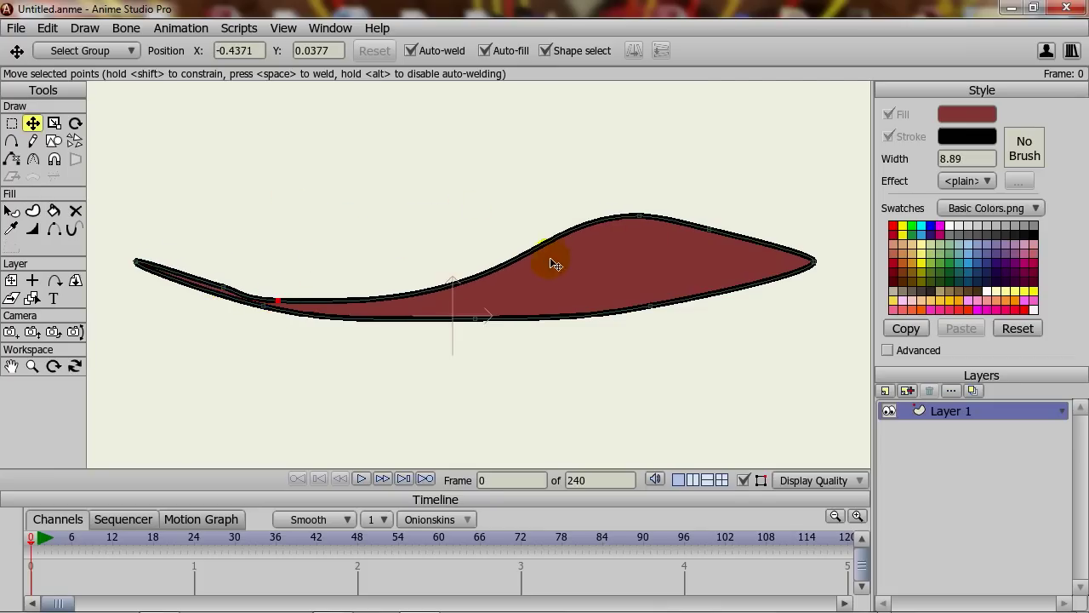
pyautogui.moveTo(638, 215); pyautogui.dragTo(631, 279)
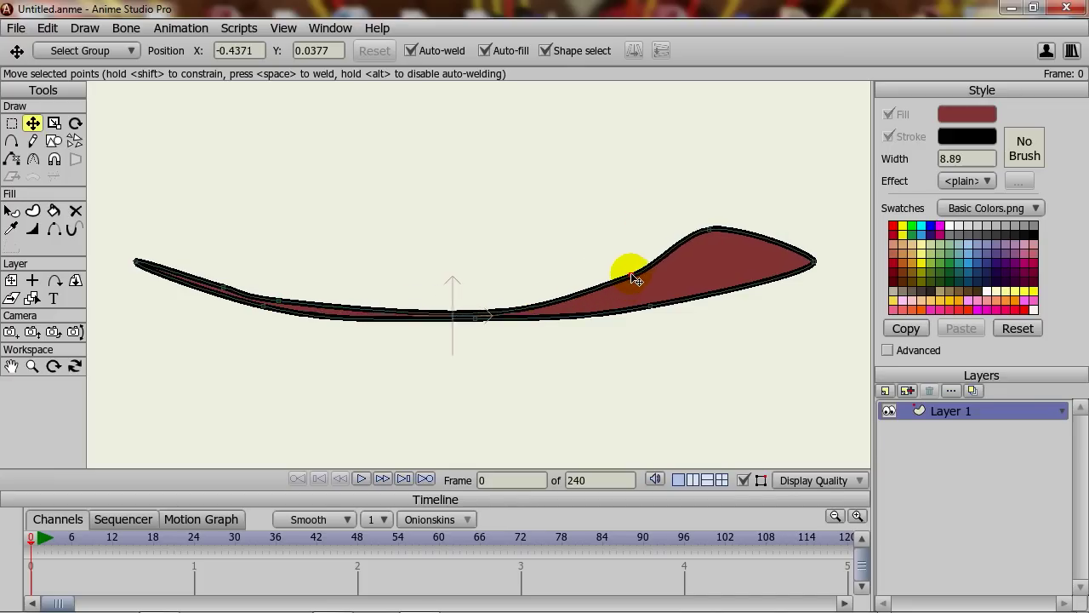
pyautogui.moveTo(707, 230); pyautogui.dragTo(715, 287)
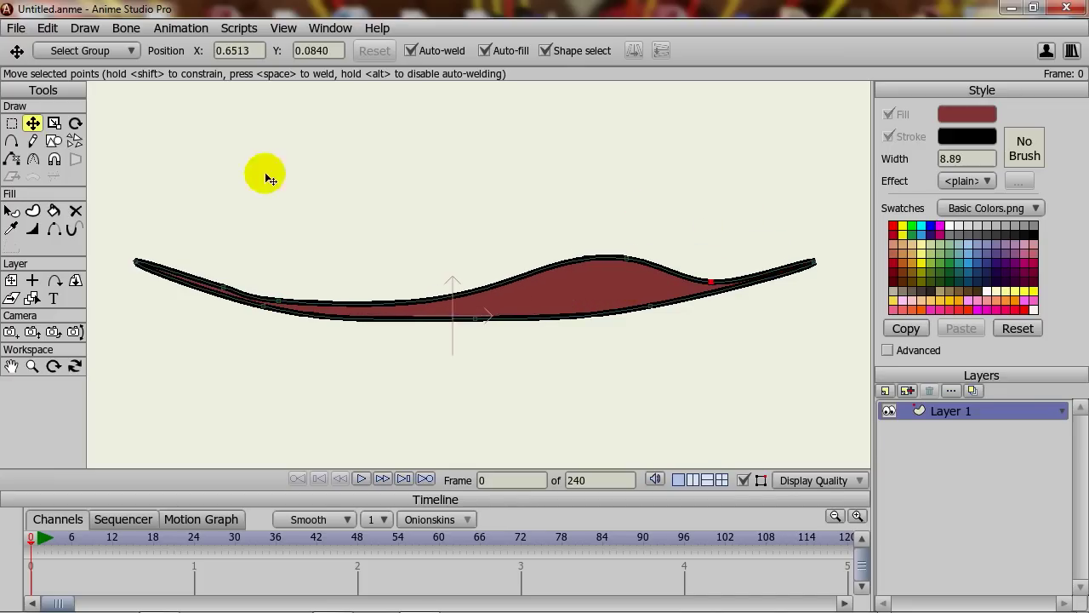
# Add a point on the top curve and drag the remaining top points onto the bottom curve.
pyautogui.click(12, 140)
pyautogui.click(448, 293)
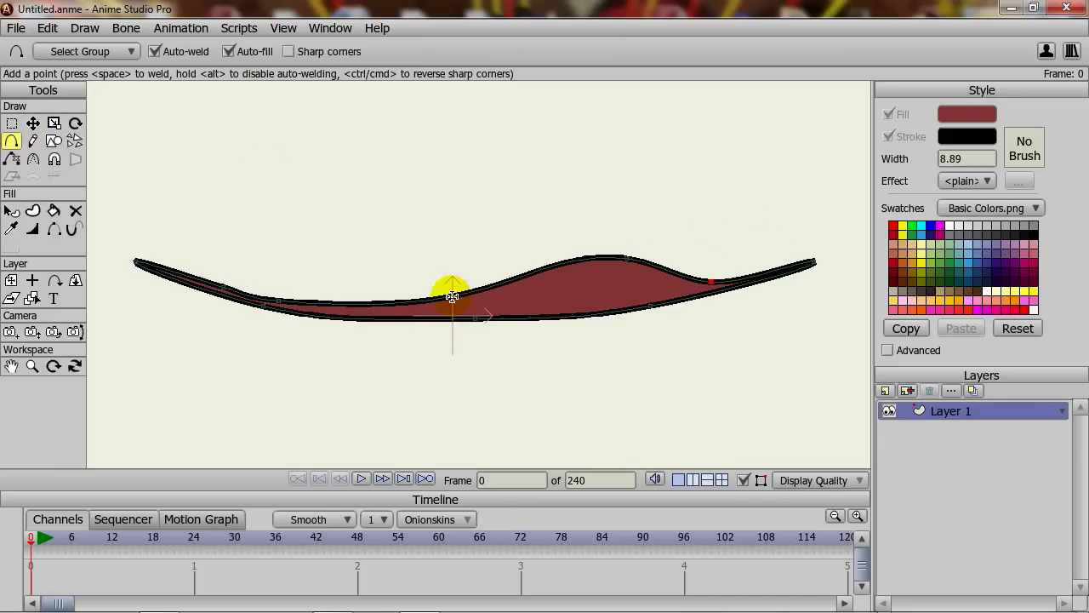
pyautogui.press('t')
pyautogui.moveTo(452, 293); pyautogui.dragTo(445, 309)
pyautogui.moveTo(627, 261); pyautogui.dragTo(603, 304)
pyautogui.moveTo(442, 313); pyautogui.dragTo(452, 321)
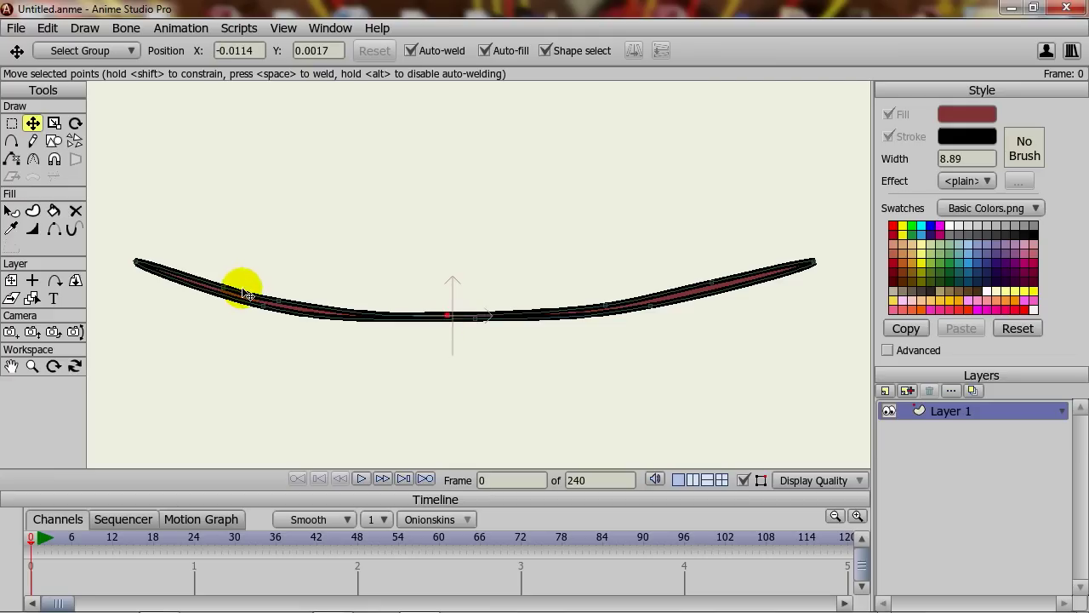
pyautogui.moveTo(280, 306); pyautogui.dragTo(221, 291)
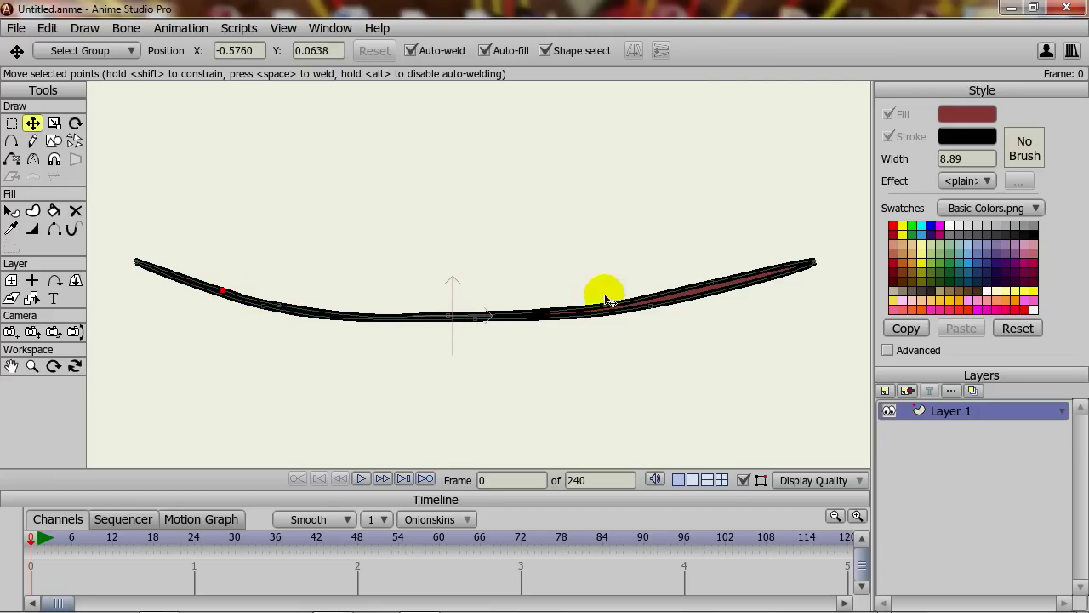
pyautogui.click(604, 305)
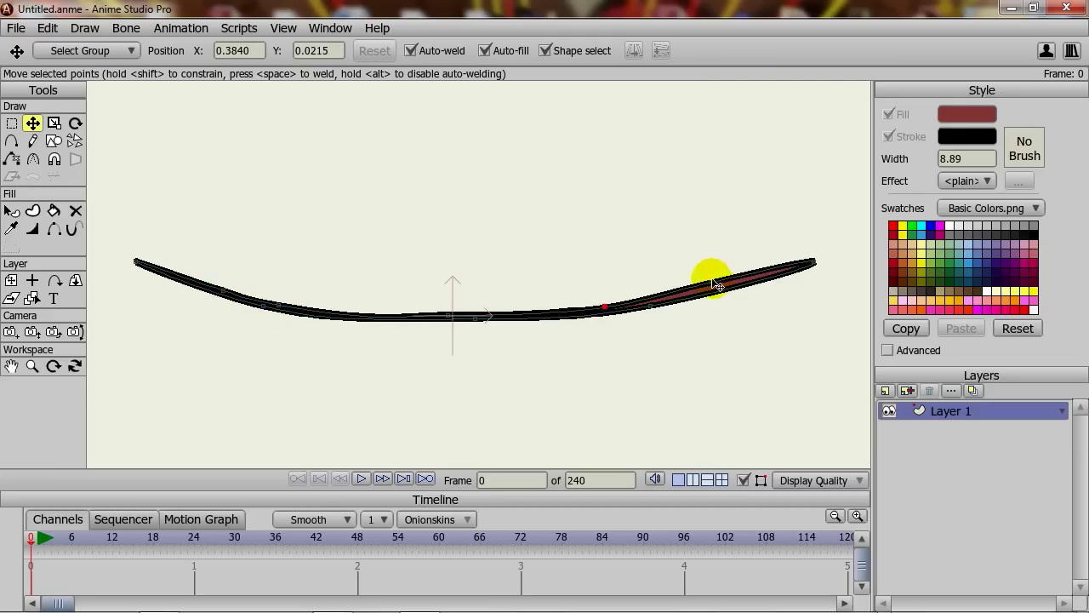
pyautogui.click(713, 287)
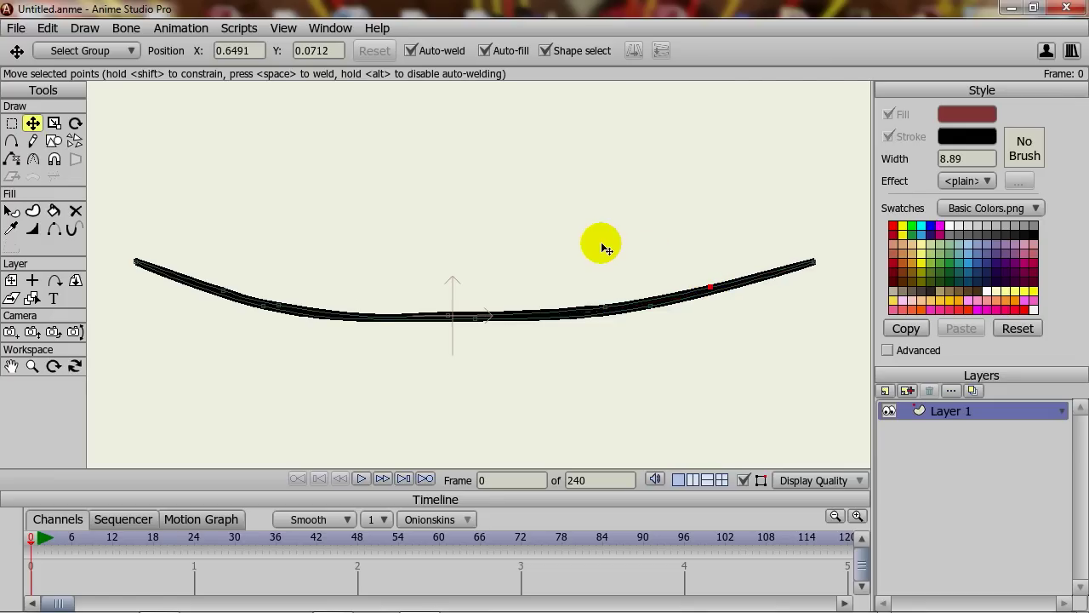
pyautogui.scroll(-2, 603, 247)
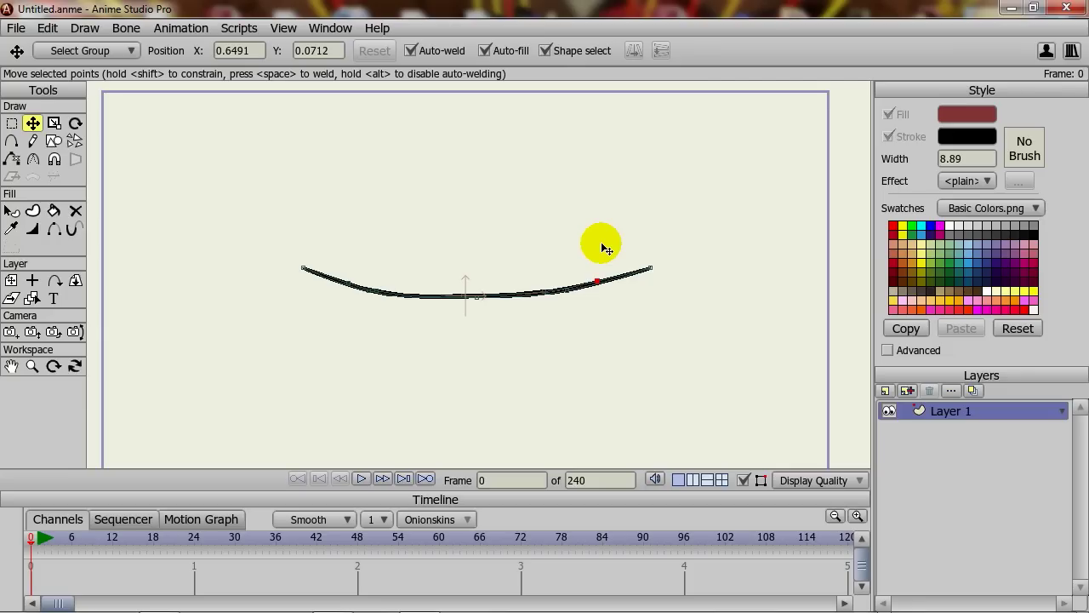
# Create a new switch layer named 'Mouth' and move Layer 1 inside it.
pyautogui.click(885, 392)
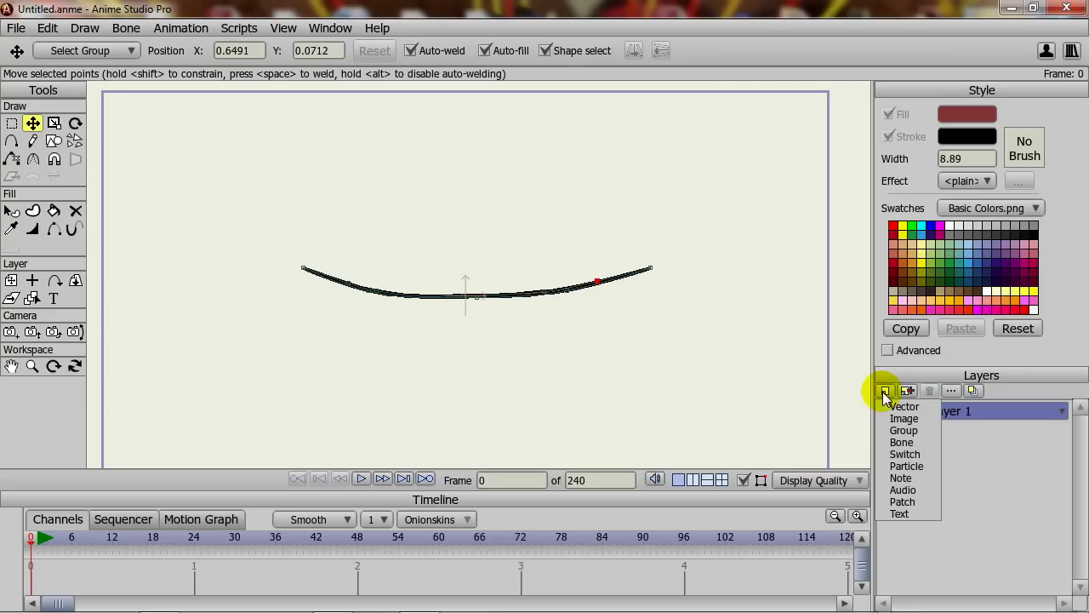
pyautogui.click(909, 455)
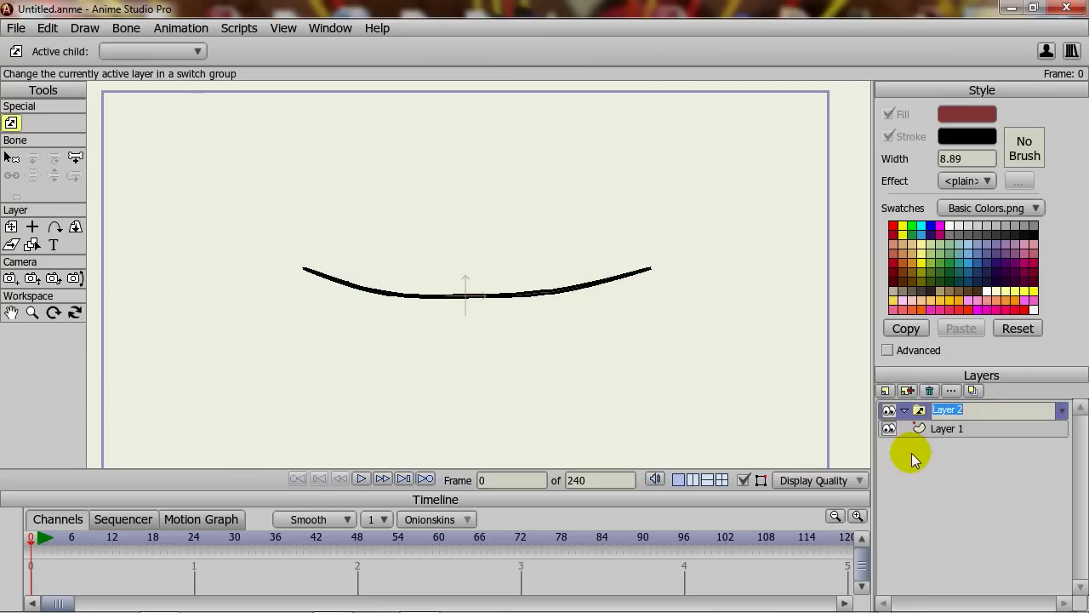
pyautogui.write('Mouth')
pyautogui.press('Return')
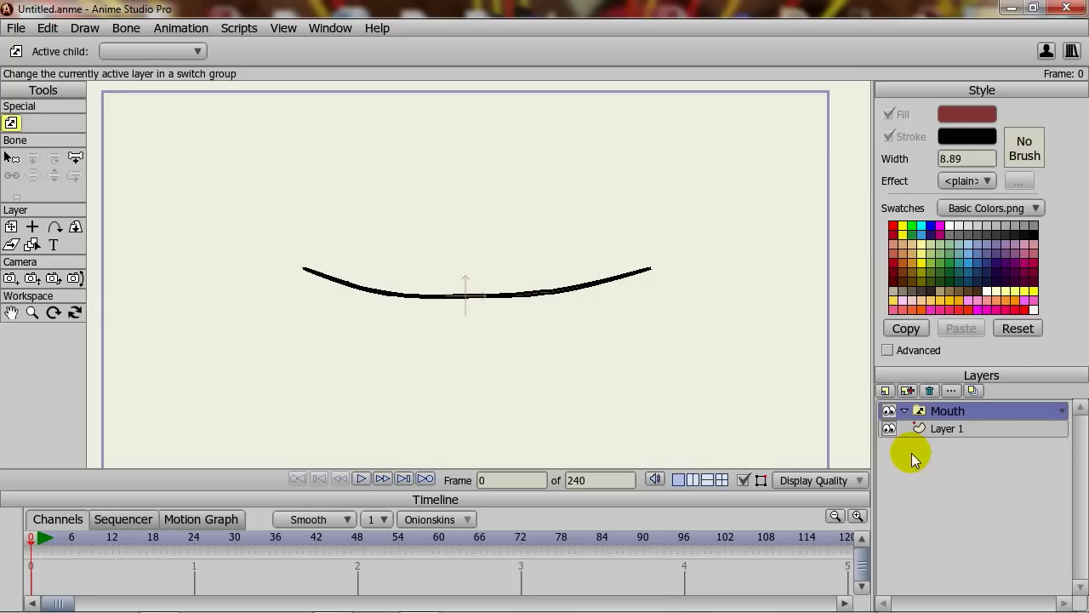
pyautogui.moveTo(944, 429); pyautogui.dragTo(953, 420)
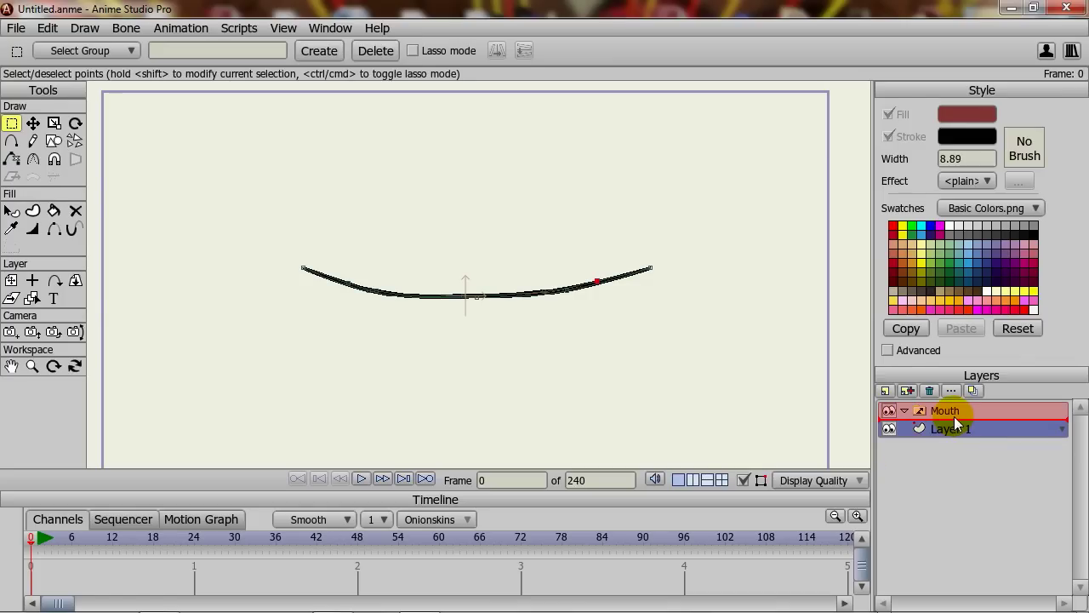
pyautogui.moveTo(954, 416); pyautogui.dragTo(954, 416)
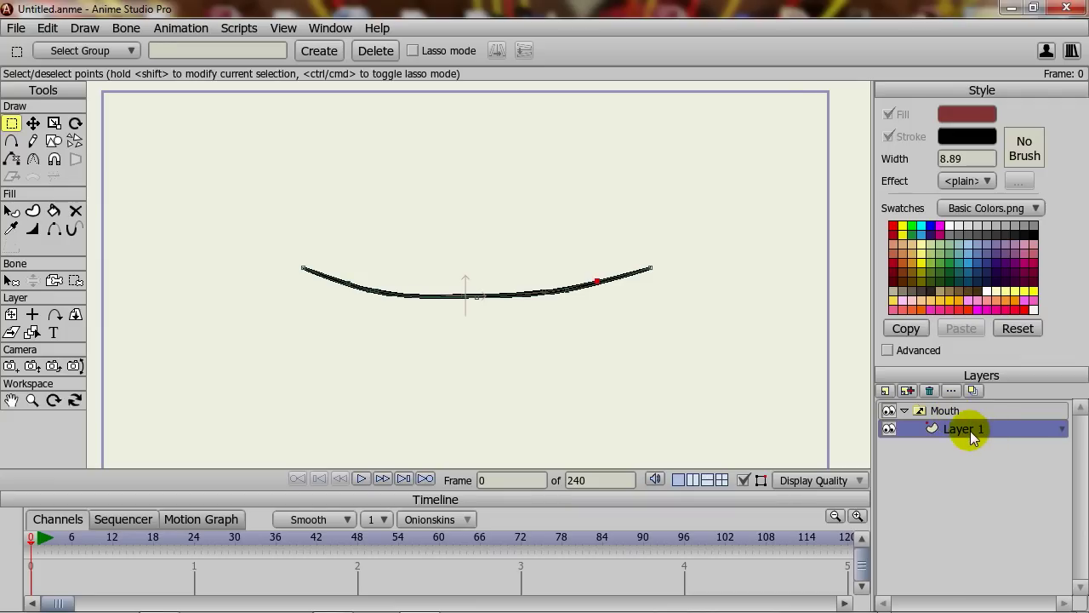
# Rename Layer 1 to 'Closed' in its Layer Settings.
pyautogui.doubleClick(971, 432)
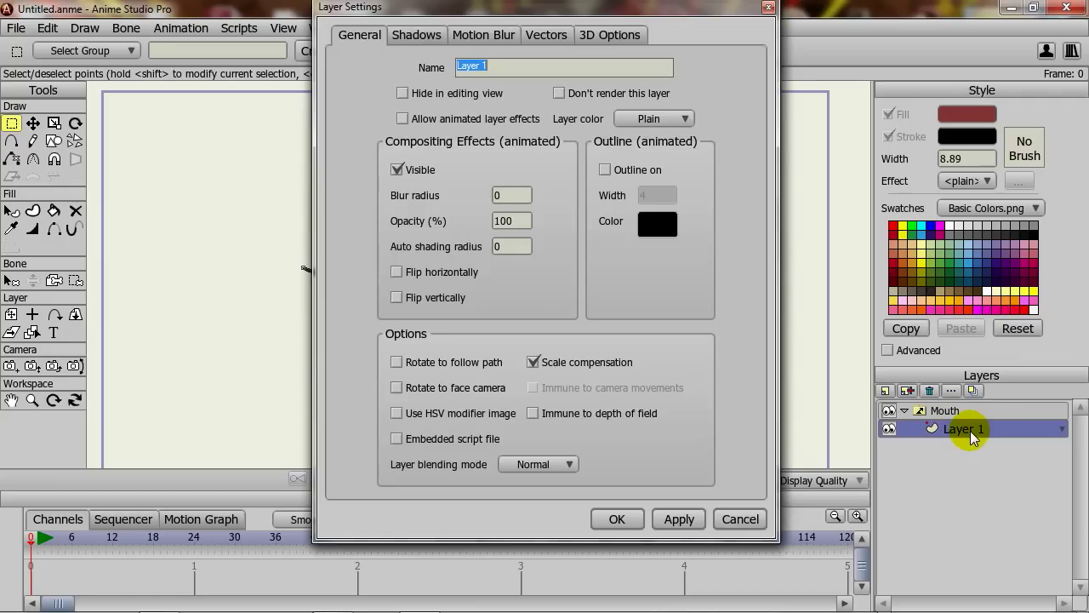
pyautogui.write('Closed')
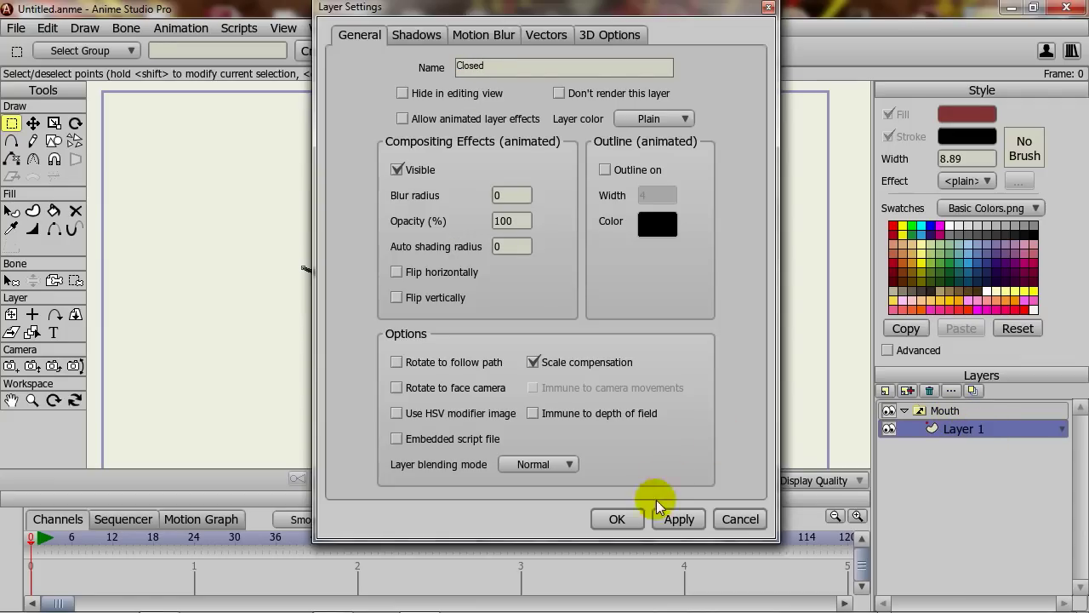
pyautogui.click(616, 518)
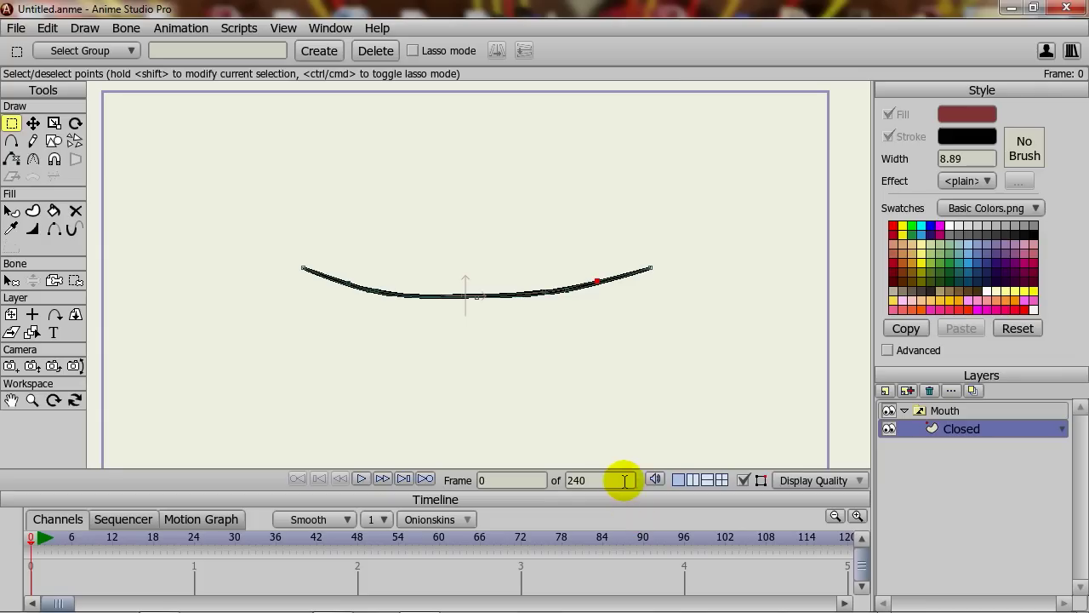
# Duplicate the Closed layer and name the copy 'Open'.
pyautogui.click(906, 391)
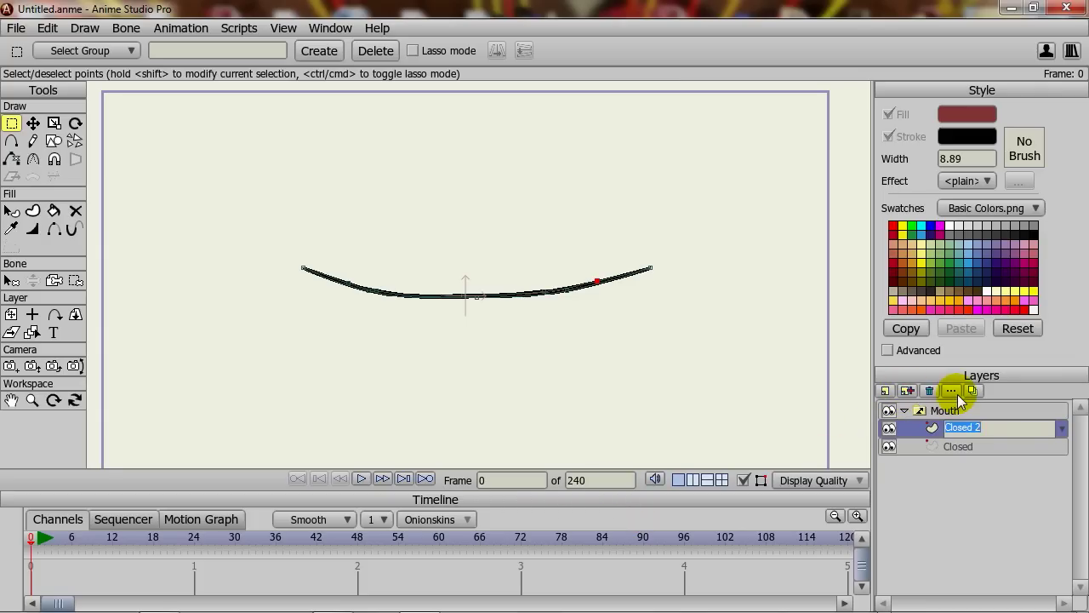
pyautogui.write('Open')
pyautogui.press('Return')
pyautogui.scroll(2, 413, 287)
pyautogui.scroll(2, 413, 283)
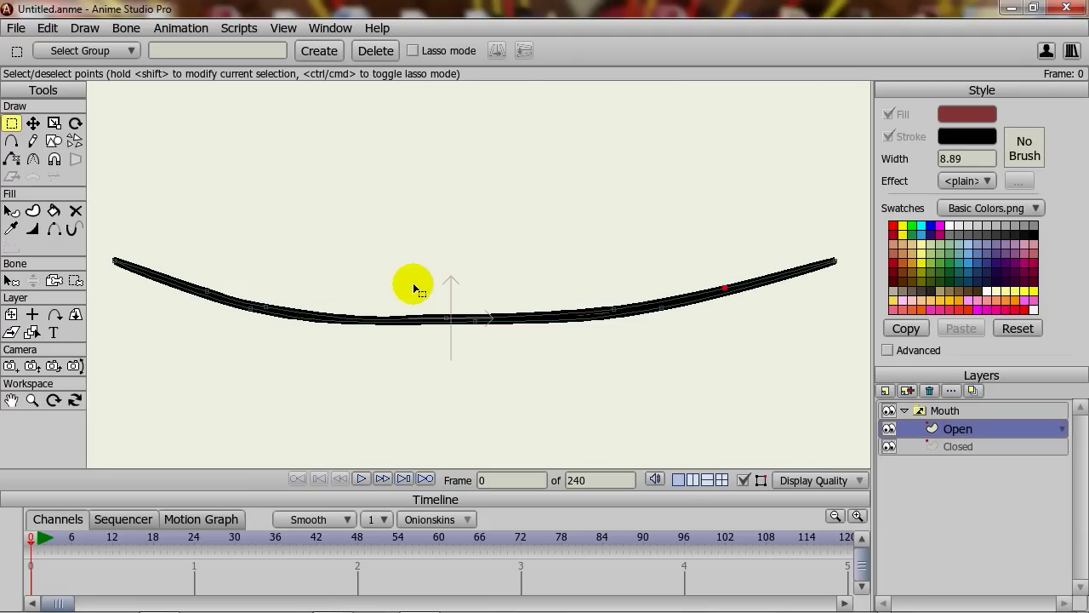
pyautogui.click(32, 124)
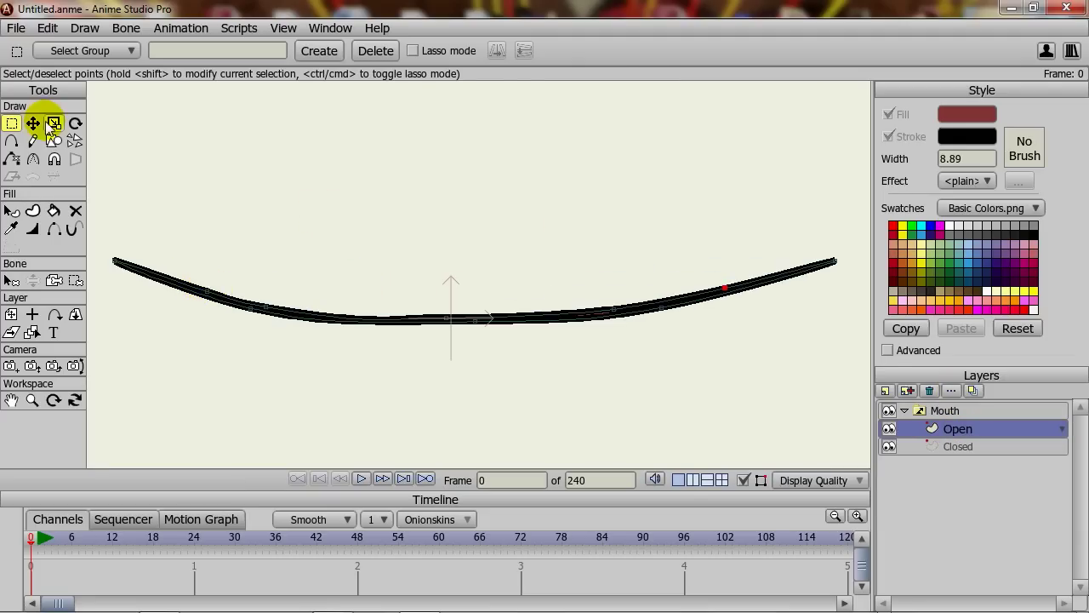
# Pull the Open mouth's left end and upper-edge points up to open the curve into a filled shape.
pyautogui.moveTo(206, 293); pyautogui.dragTo(204, 255)
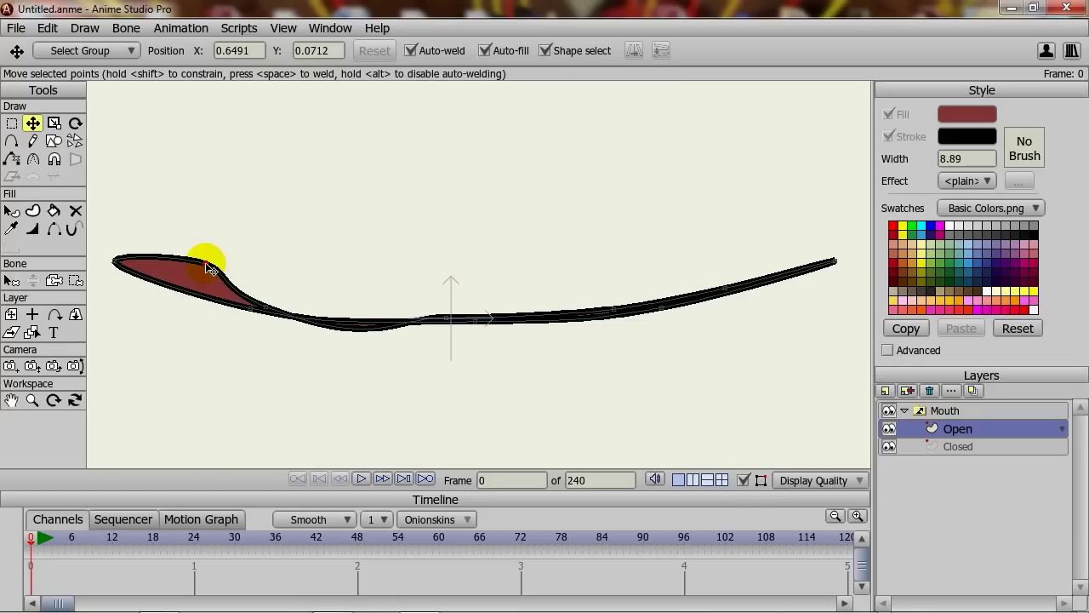
pyautogui.moveTo(238, 299); pyautogui.dragTo(265, 305)
pyautogui.click(301, 278)
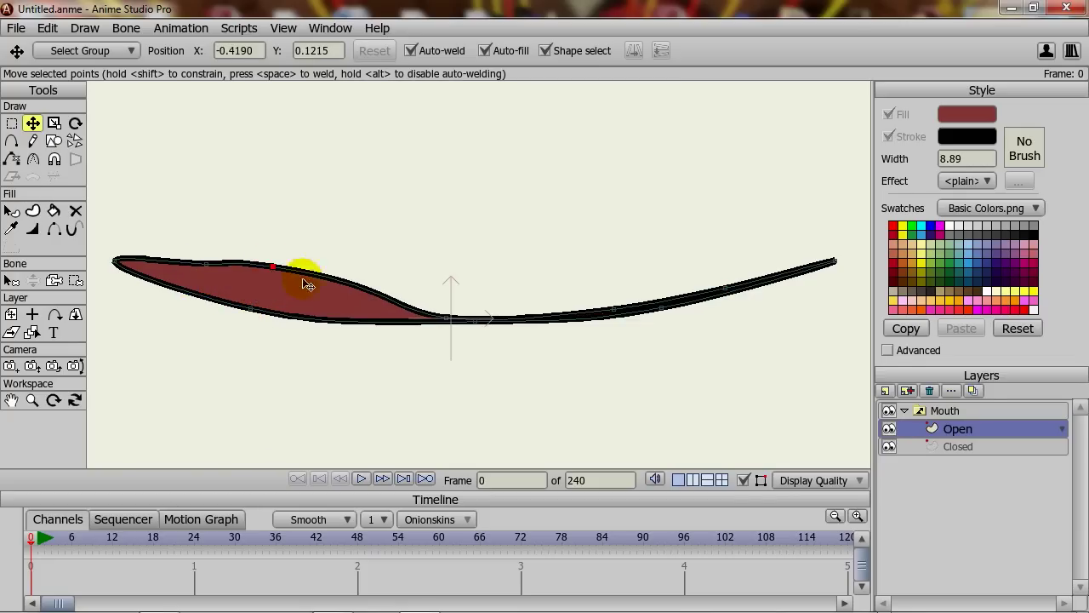
pyautogui.moveTo(448, 313); pyautogui.dragTo(459, 268)
pyautogui.moveTo(614, 308); pyautogui.dragTo(614, 260)
pyautogui.click(732, 292)
pyautogui.moveTo(732, 292); pyautogui.dragTo(721, 251)
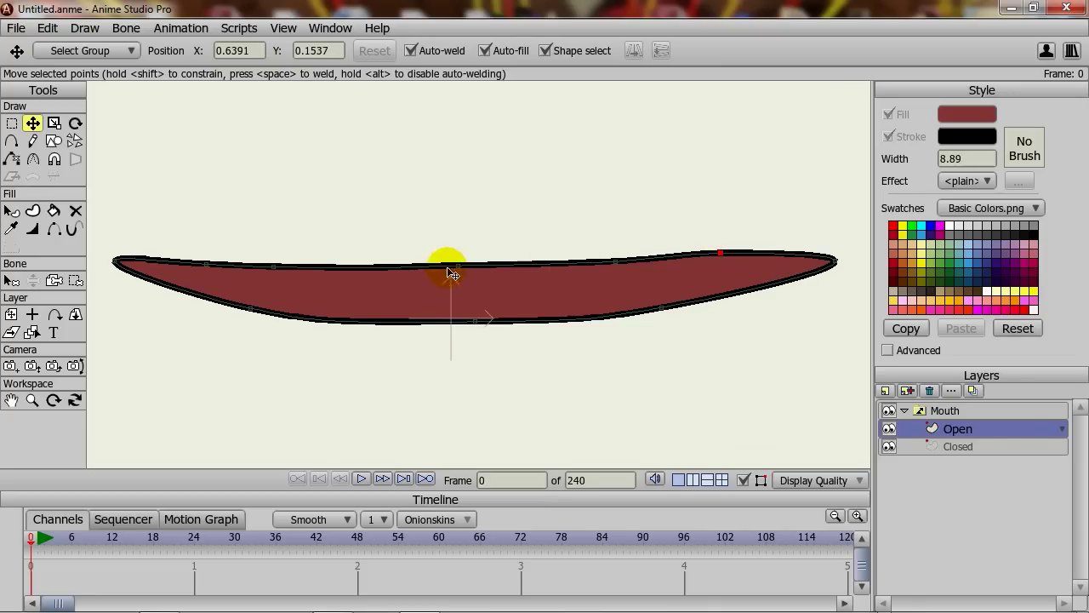
# Deepen the mouth's lower edge and refine the upper lip into a gentle curve.
pyautogui.moveTo(456, 266); pyautogui.dragTo(456, 273)
pyautogui.moveTo(249, 308); pyautogui.dragTo(252, 337)
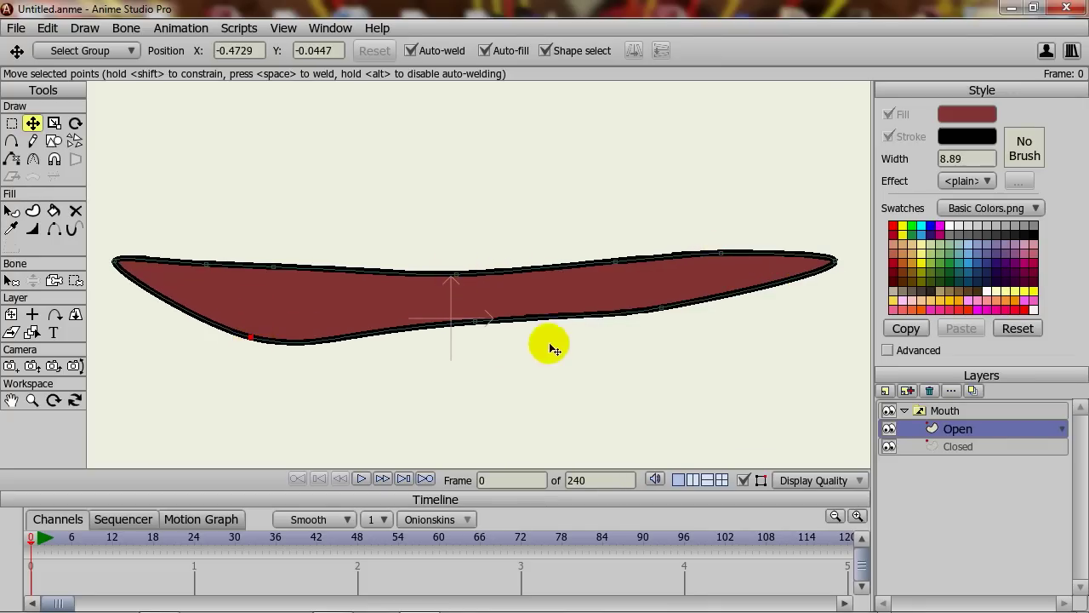
pyautogui.moveTo(474, 321); pyautogui.dragTo(475, 371)
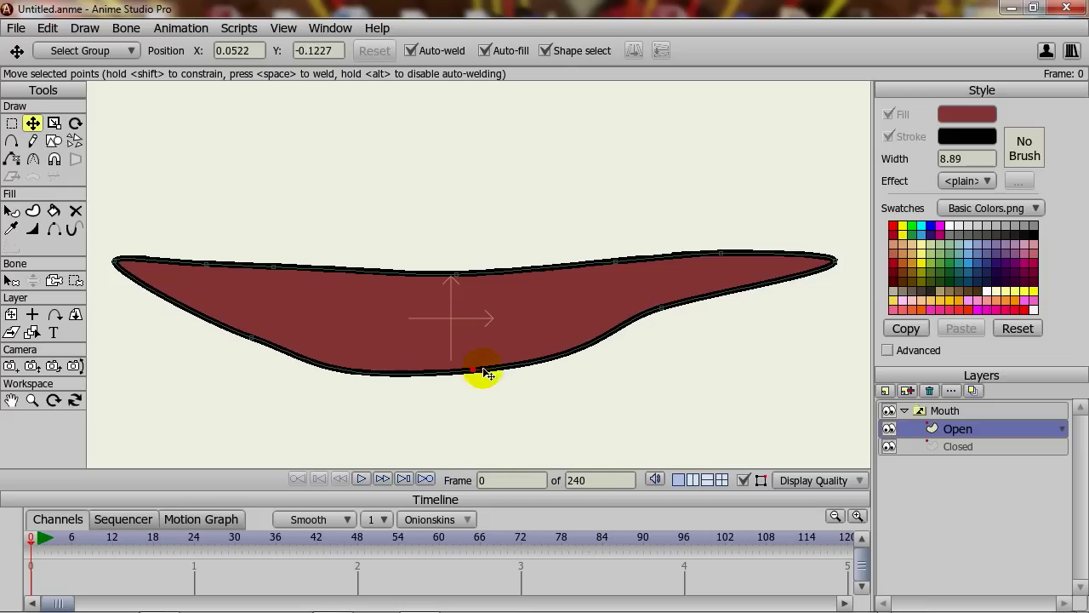
pyautogui.moveTo(661, 307); pyautogui.dragTo(661, 348)
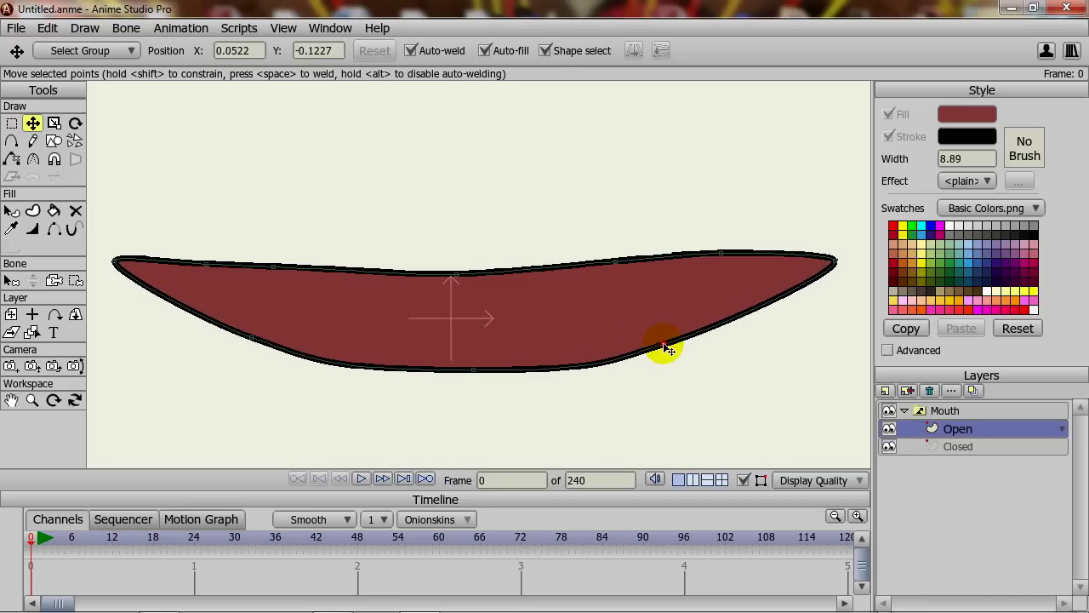
pyautogui.moveTo(462, 275)
pyautogui.mouseDown()
pyautogui.moveTo(478, 288)
pyautogui.moveTo(469, 285)
pyautogui.mouseUp()
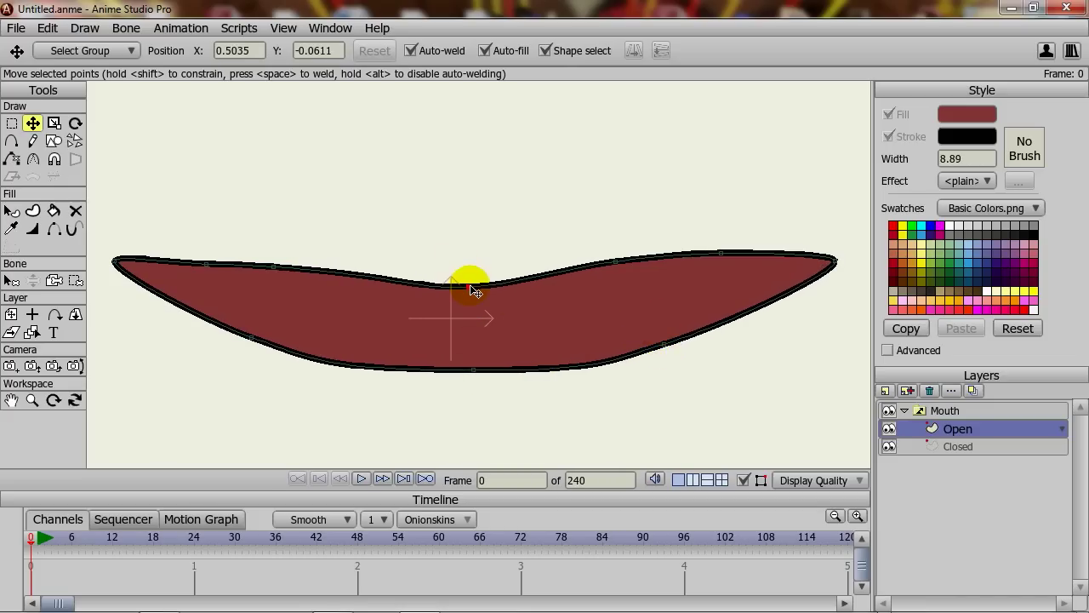
pyautogui.click(274, 271)
pyautogui.moveTo(276, 274); pyautogui.dragTo(204, 269)
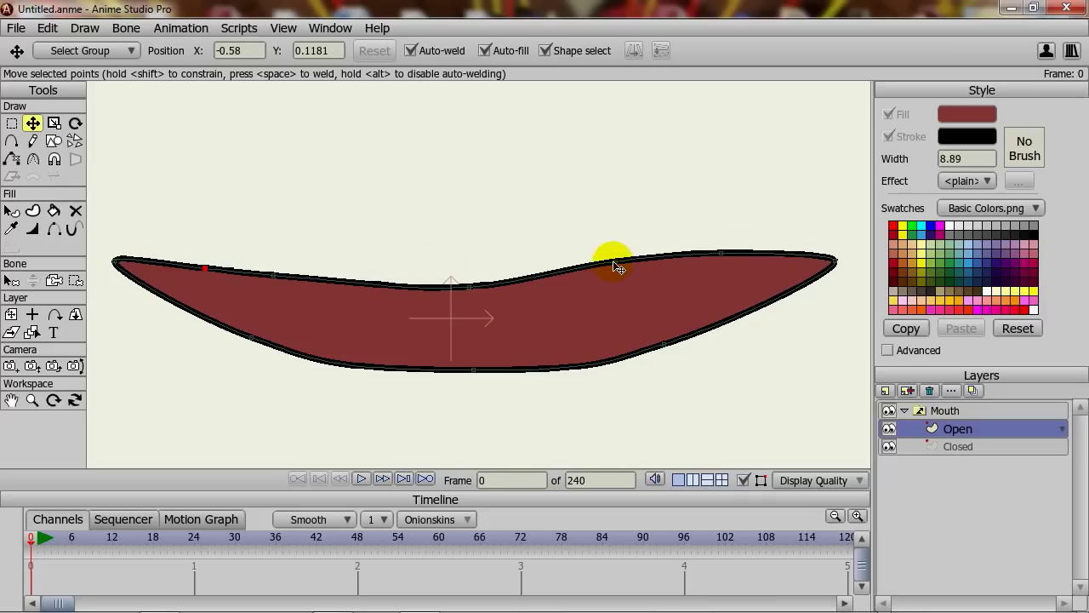
pyautogui.moveTo(615, 262); pyautogui.dragTo(614, 274)
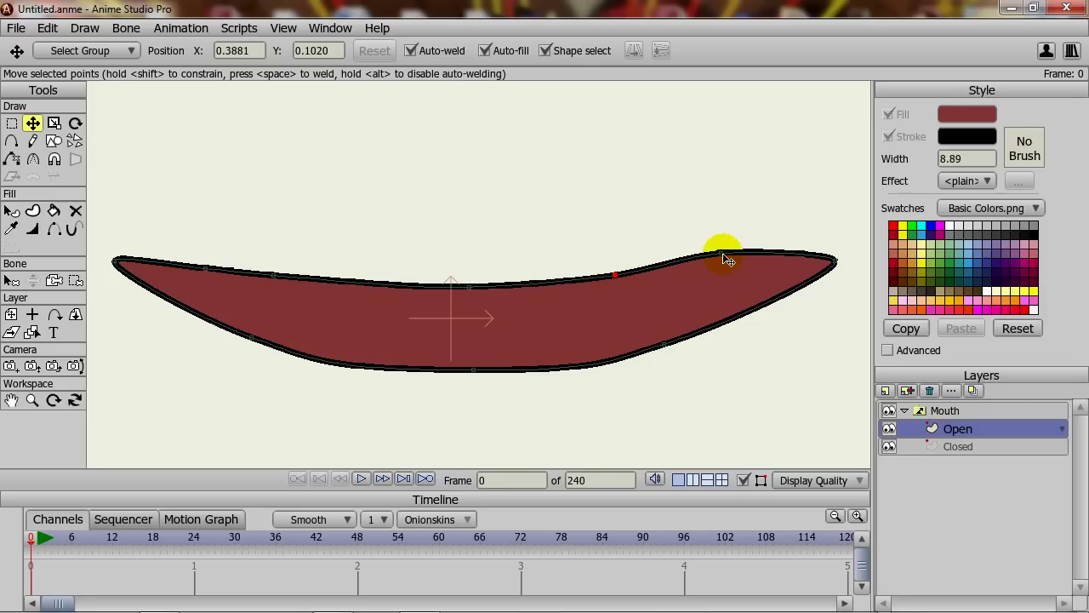
pyautogui.moveTo(722, 252); pyautogui.dragTo(722, 258)
pyautogui.click(659, 226)
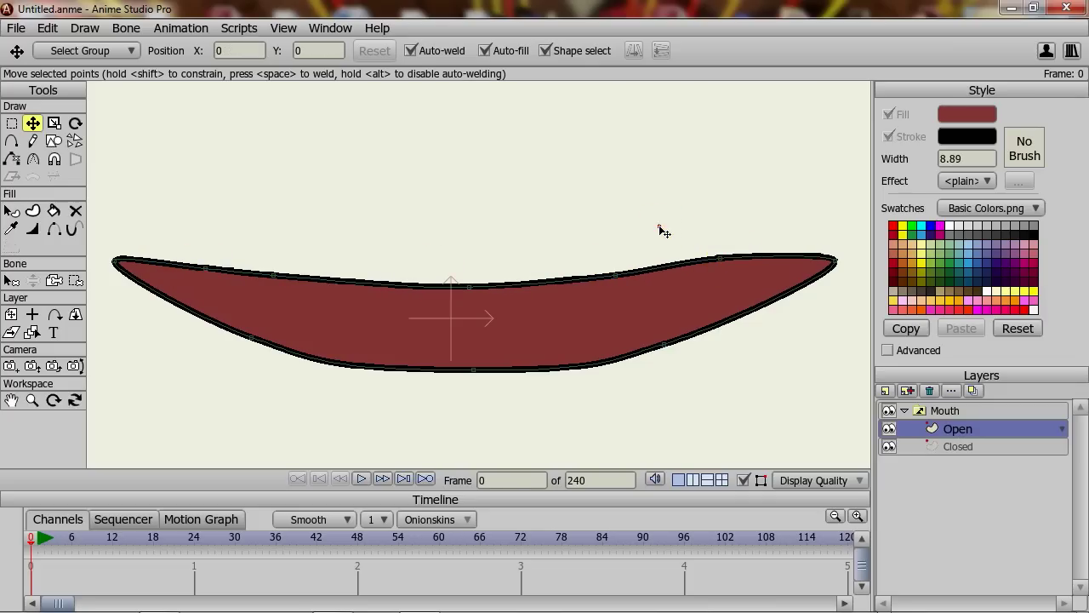
# At frame 1, set the Mouth switch layer to Closed.
pyautogui.click(972, 448)
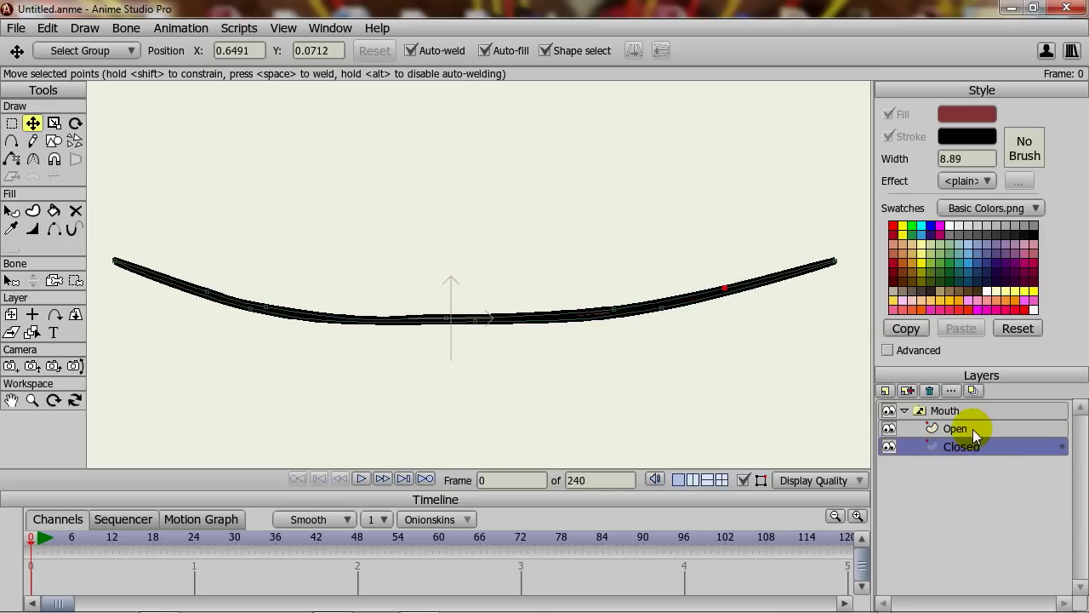
pyautogui.click(972, 428)
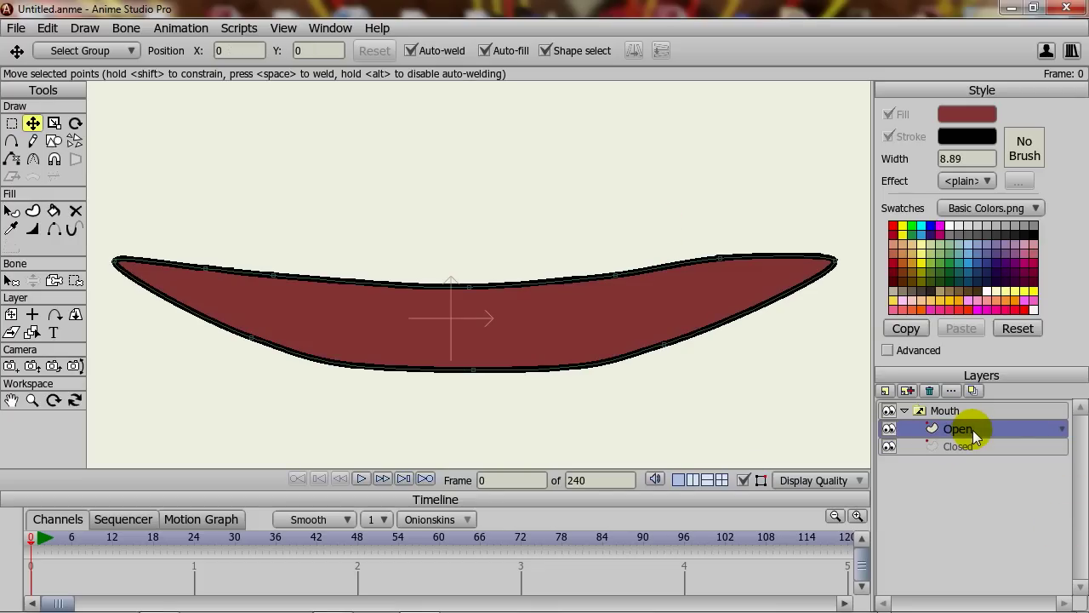
pyautogui.hotkey('ctrl', 'Right')
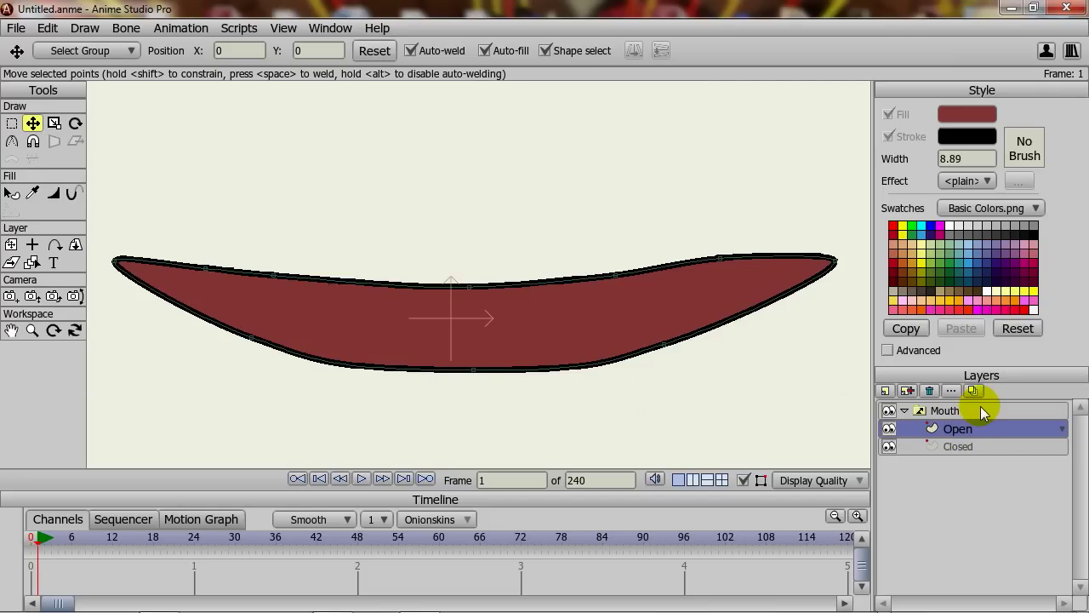
pyautogui.click(946, 412)
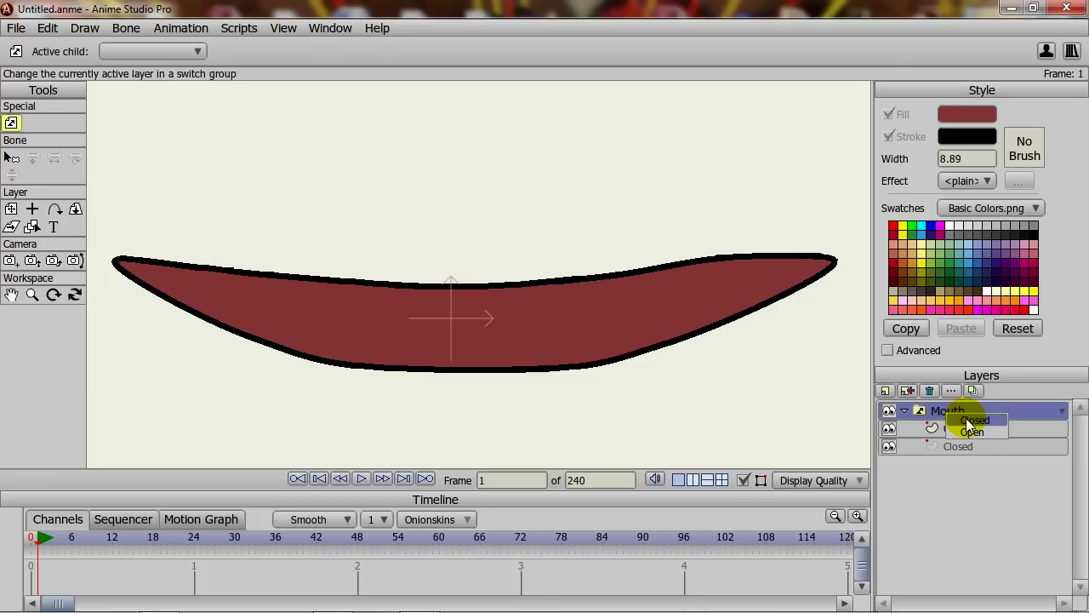
pyautogui.click(970, 421)
# At frame 6, set the Mouth switch to Open, then step between frames to check both shapes.
pyautogui.press('space')
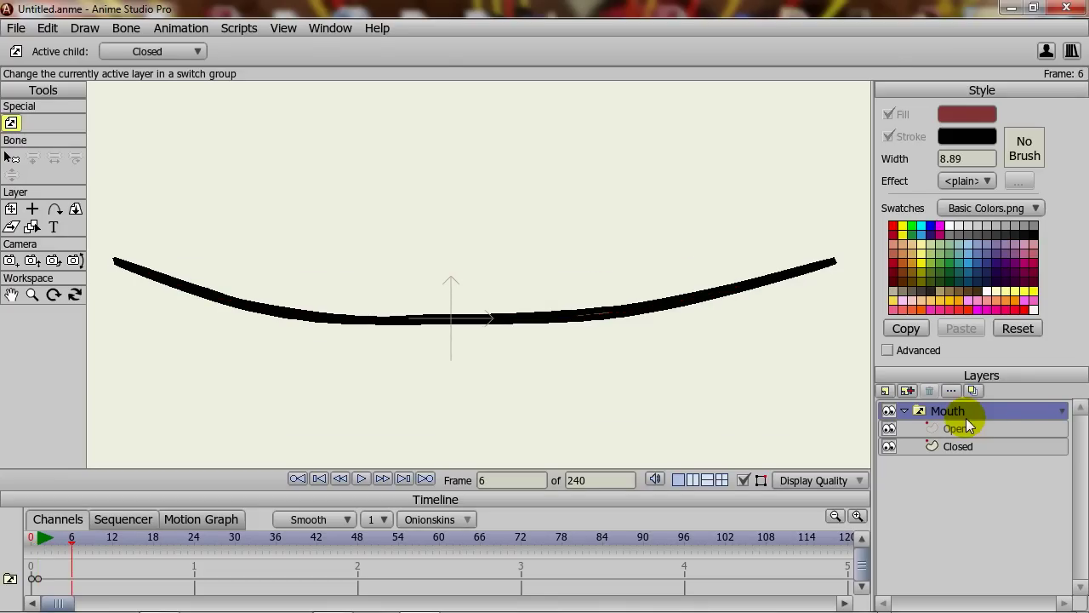
pyautogui.rightClick(967, 411)
pyautogui.click(983, 430)
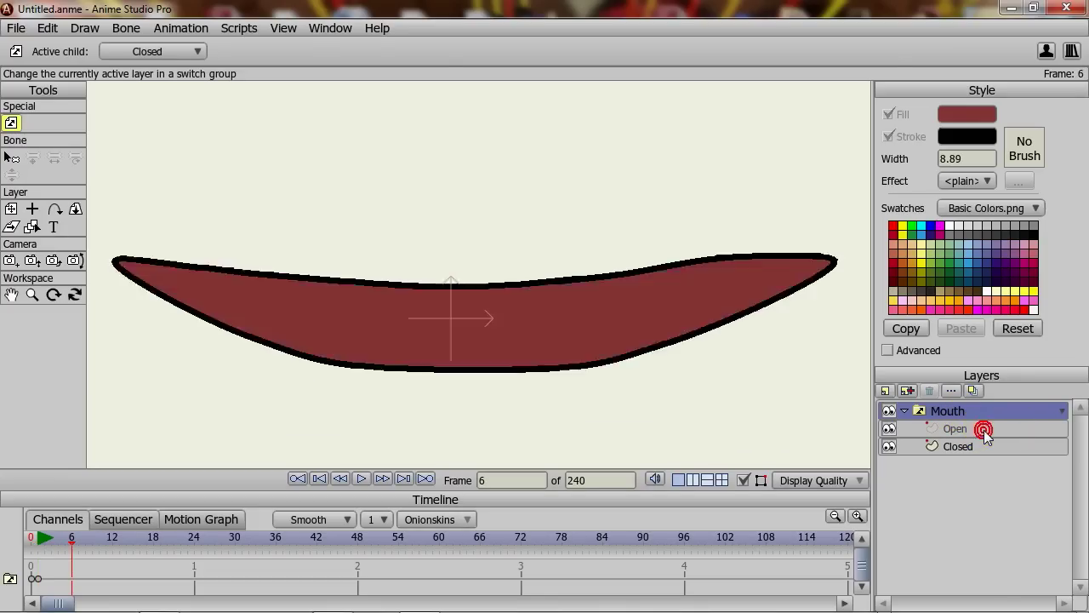
pyautogui.hotkey('ctrl', 'Left')
pyautogui.hotkey('ctrl', 'Left')
pyautogui.hotkey('ctrl', 'Left')
pyautogui.hotkey('ctrl', 'Left')
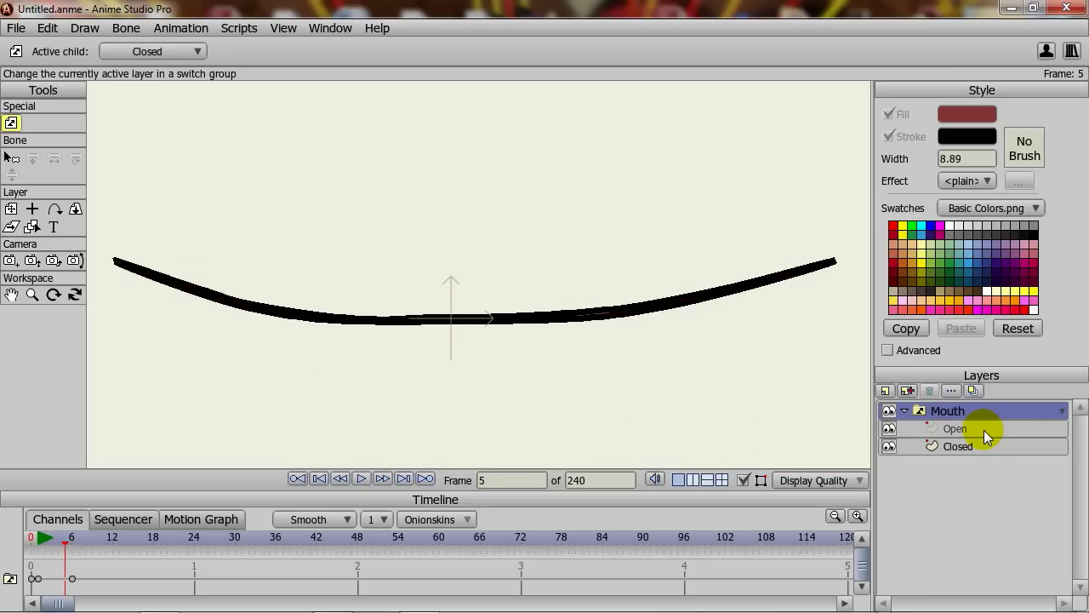
pyautogui.hotkey('ctrl', 'Right')
pyautogui.hotkey('ctrl', 'Right')
pyautogui.hotkey('ctrl', 'Right')
pyautogui.hotkey('ctrl', 'Right')
pyautogui.hotkey('ctrl', 'Left')
pyautogui.hotkey('ctrl', 'Left')
pyautogui.hotkey('ctrl', 'Left')
pyautogui.hotkey('ctrl', 'Left')
pyautogui.hotkey('ctrl', 'Left')
# Enable Interpolate sub-layers on the Mouth layer's Switch settings, then apply and confirm.
pyautogui.doubleClick(944, 412)
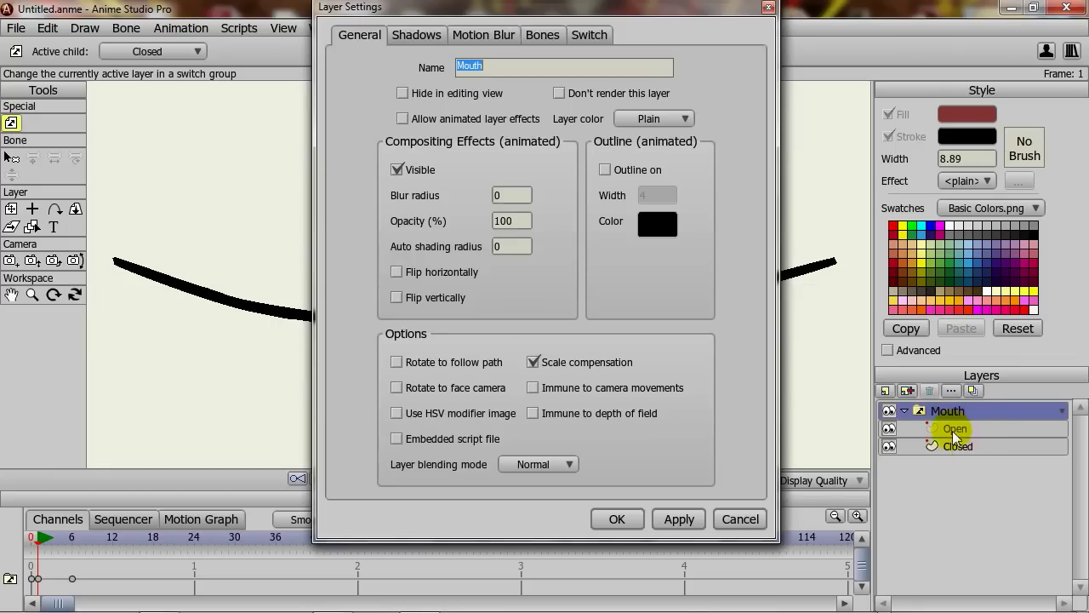
pyautogui.click(591, 35)
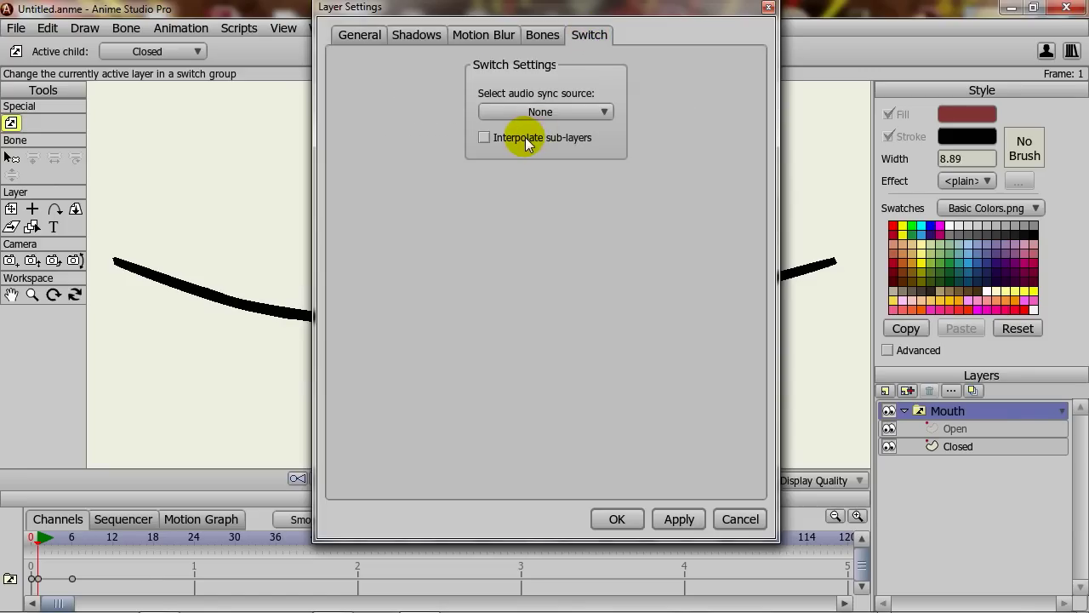
pyautogui.click(484, 137)
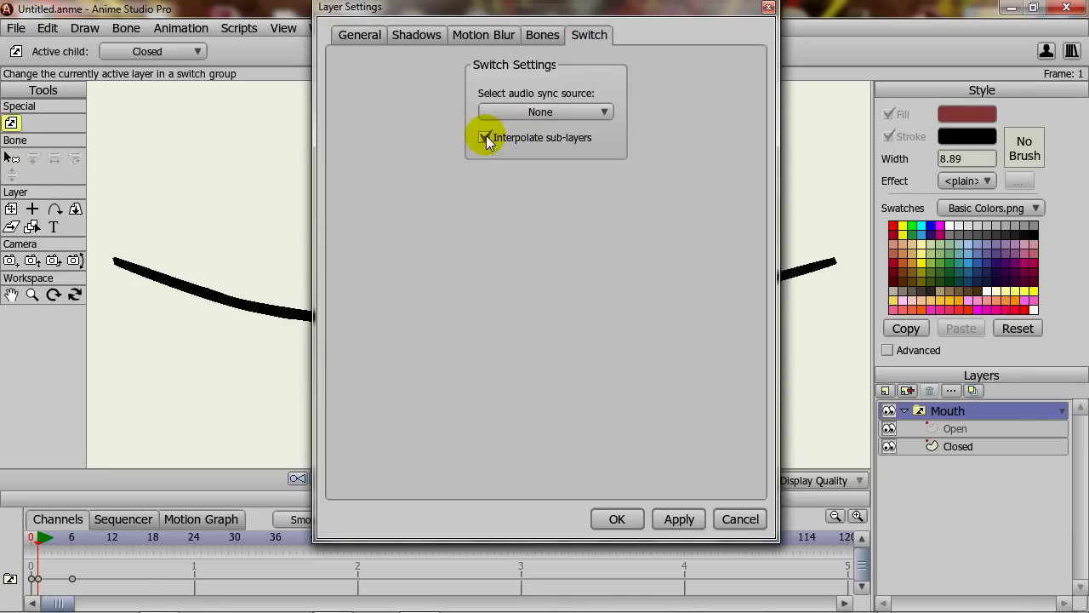
pyautogui.click(679, 519)
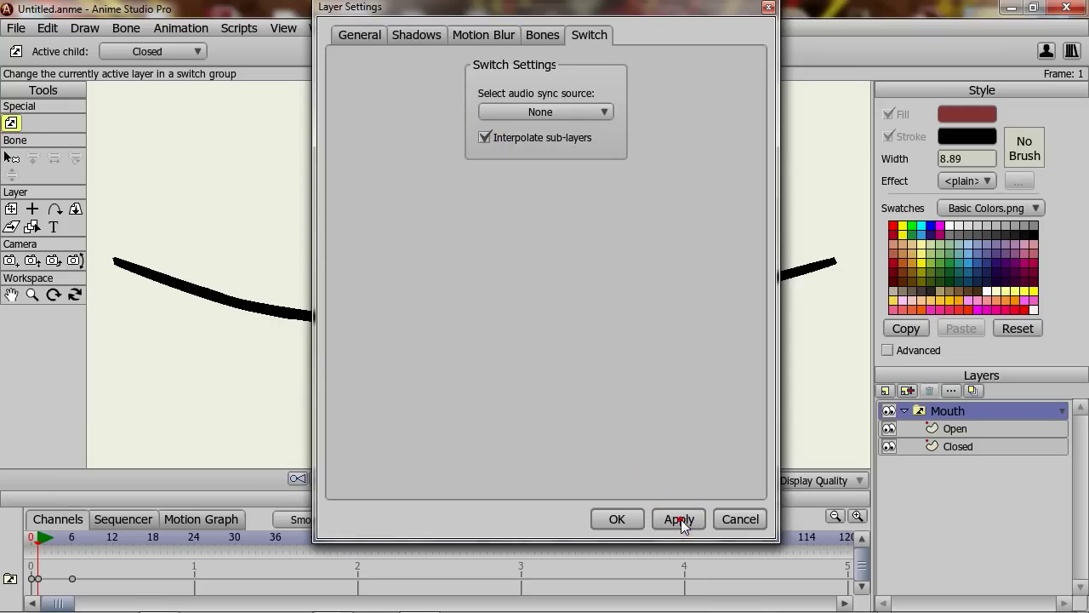
pyautogui.click(620, 517)
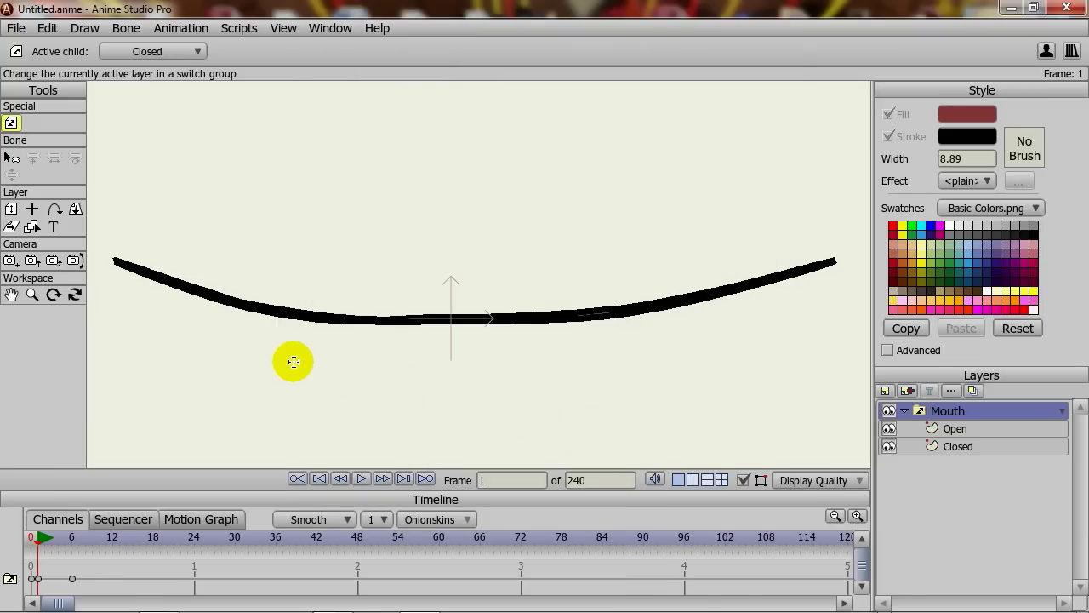
pyautogui.hotkey('ctrl', 'space')
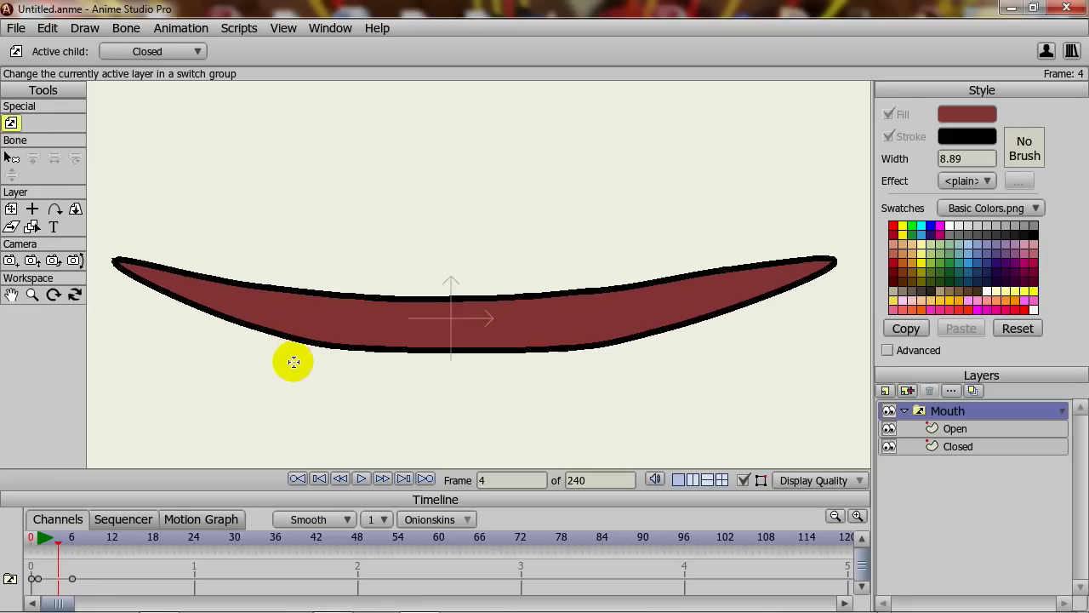